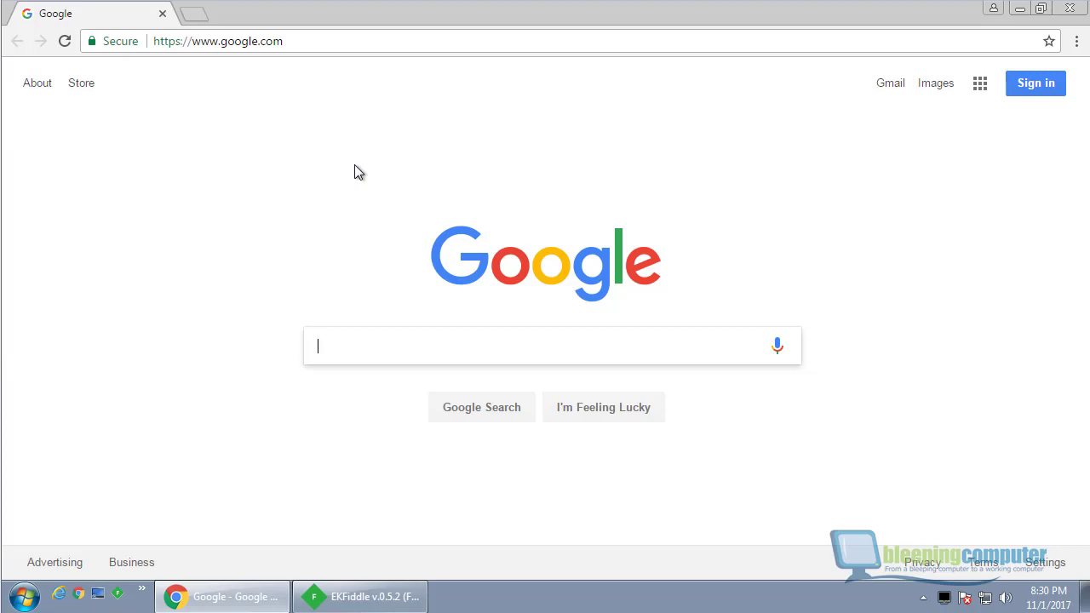
Step: Turn off traffic capture in EKFiddle with File > Capture Traffic
{"action": "left_click", "coordinate": [384, 596]}
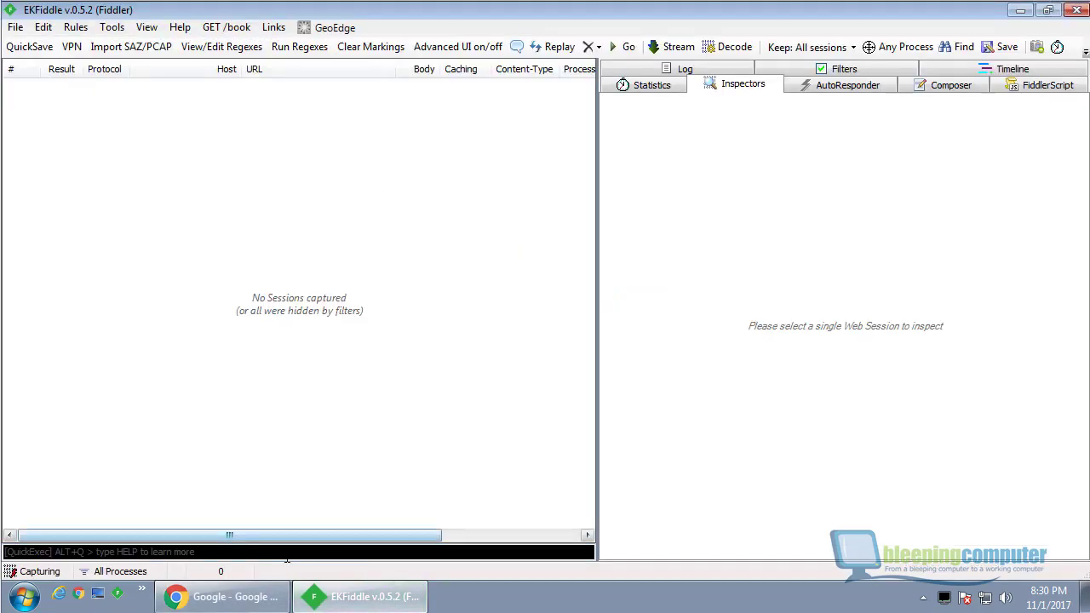
{"action": "left_click", "coordinate": [16, 27]}
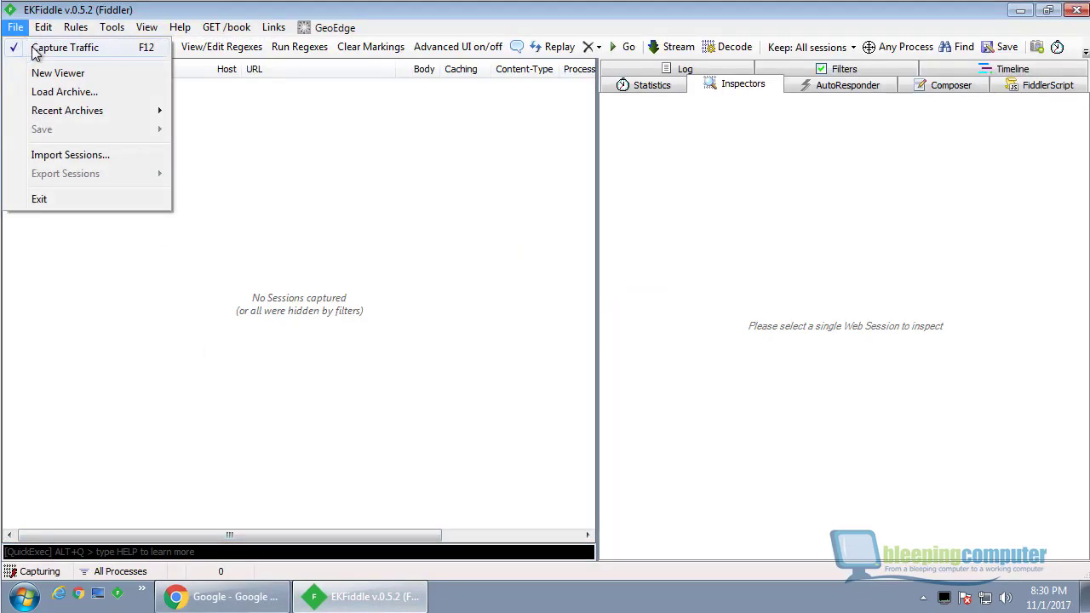
{"action": "left_click", "coordinate": [38, 47]}
Step: Return to Chrome and select the whole address bar text
{"action": "left_click", "coordinate": [243, 596]}
{"action": "left_click", "coordinate": [291, 40]}
{"action": "key", "text": "End"}
{"action": "key", "text": "ctrl+a"}
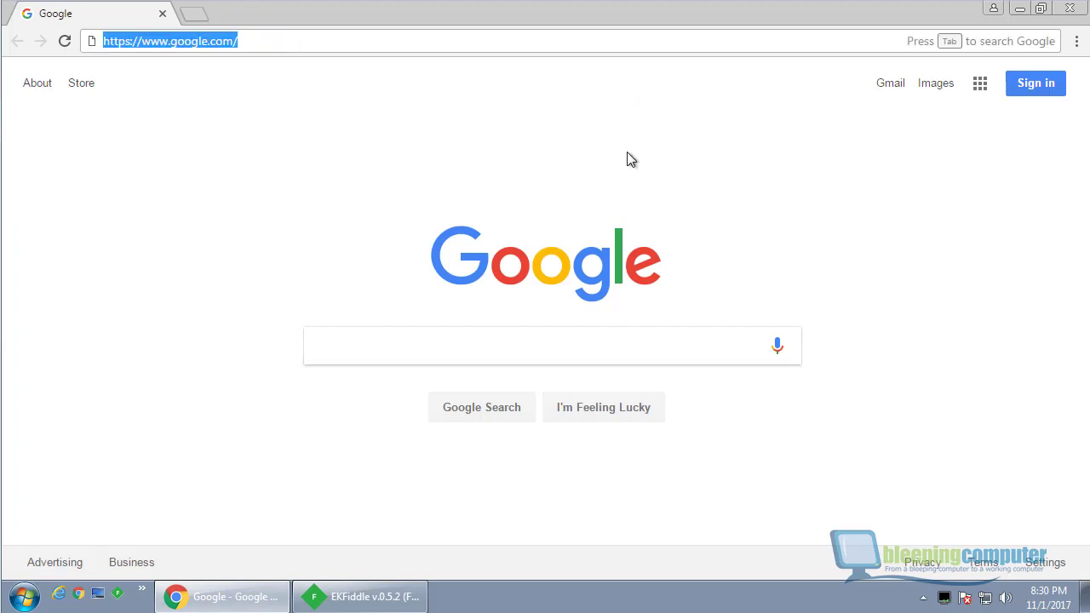
Step: From sunnyextdev.com, open Image Downloader's Chrome Web Store listing, then bring EKFiddle forward
{"action": "type", "text": "sunn"}
{"action": "key", "text": "Return"}
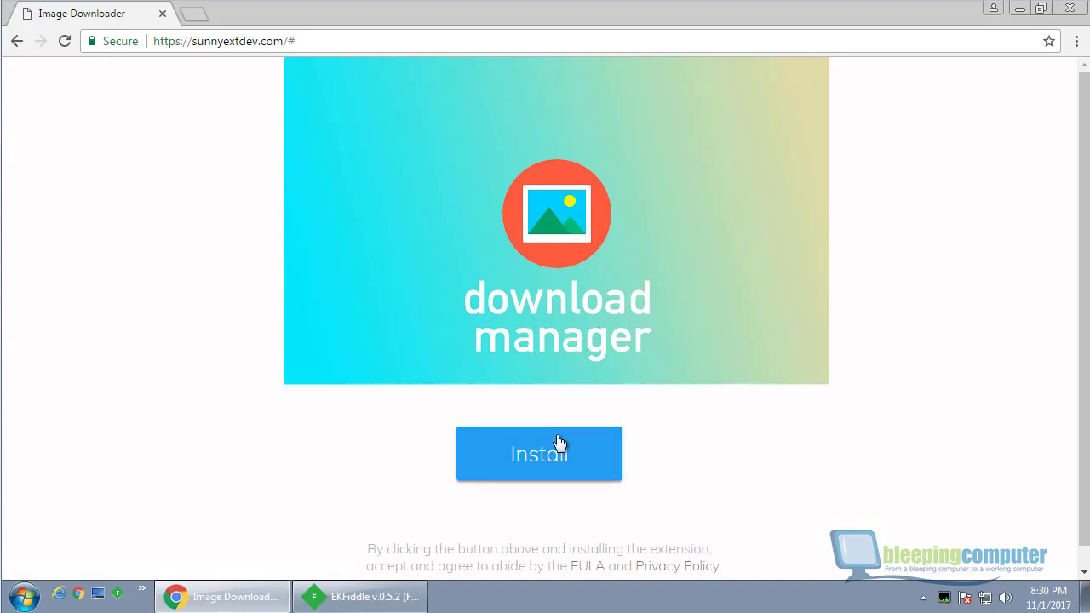
{"action": "left_click", "coordinate": [537, 454]}
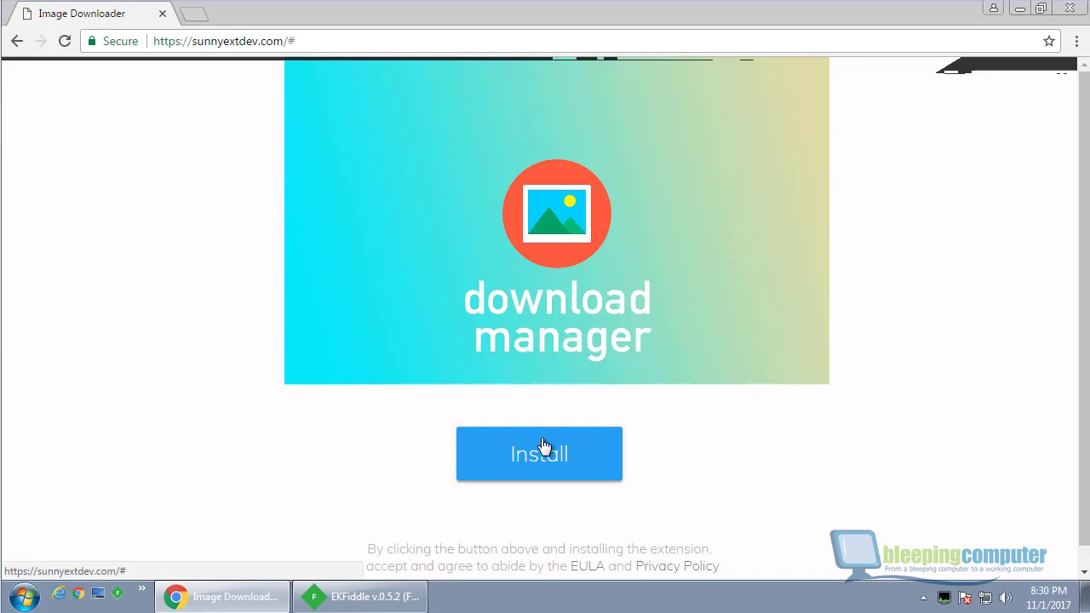
{"action": "left_click", "coordinate": [539, 444]}
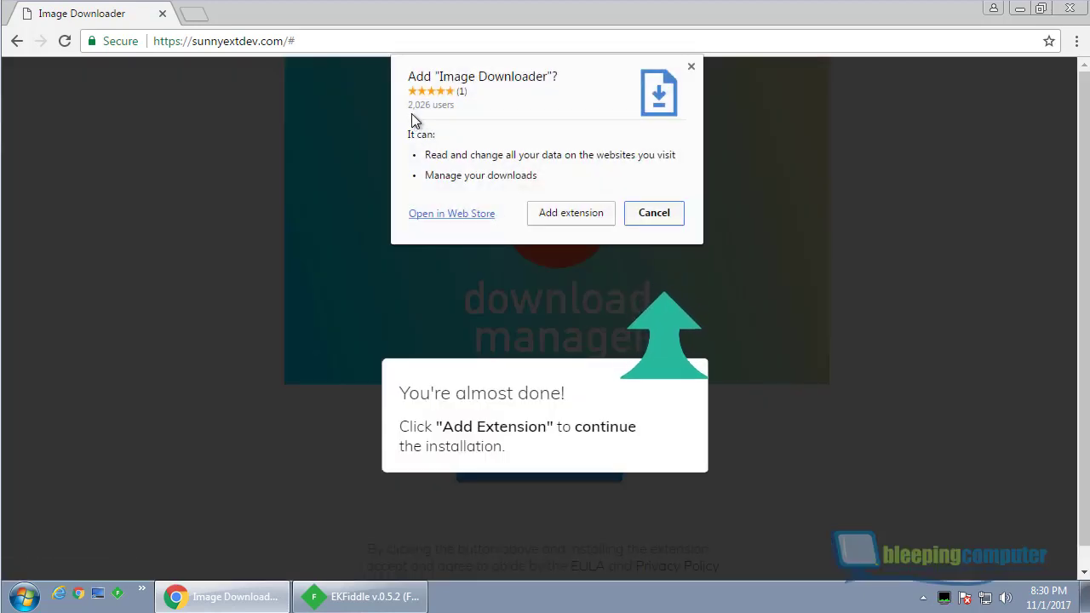
{"action": "left_click", "coordinate": [474, 214]}
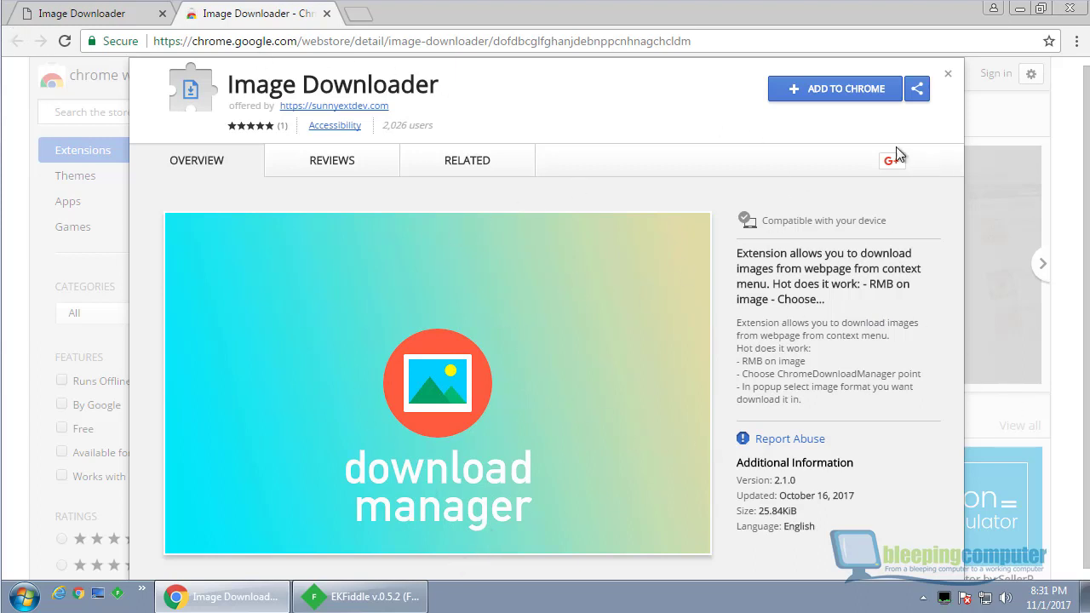
{"action": "left_click", "coordinate": [366, 596]}
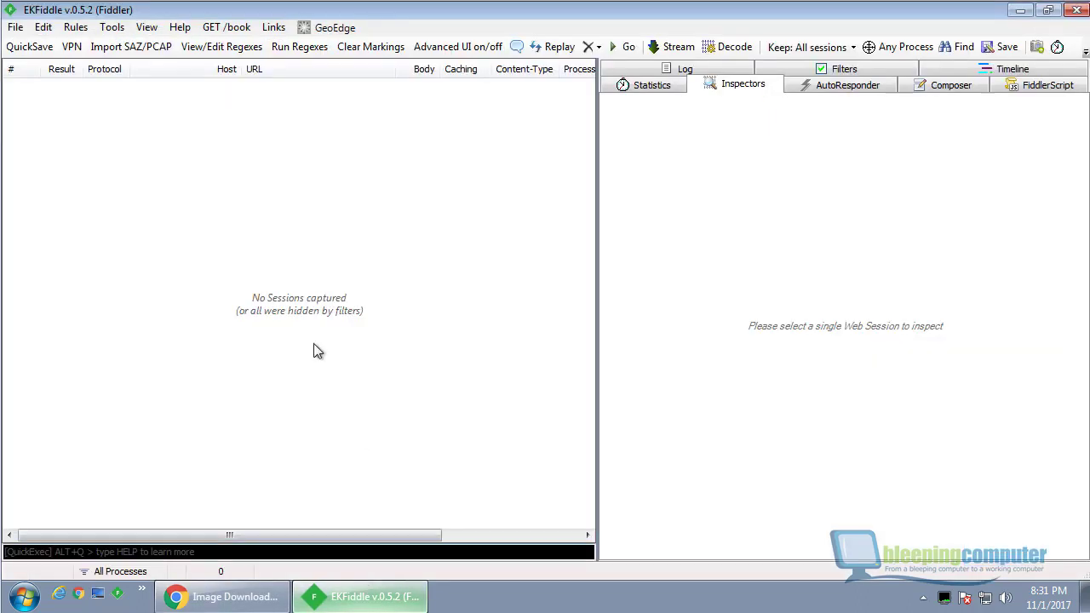
Step: Turn traffic capture back on and add Image Downloader to Chrome from the Web Store
{"action": "left_click", "coordinate": [16, 27]}
{"action": "left_click", "coordinate": [29, 51]}
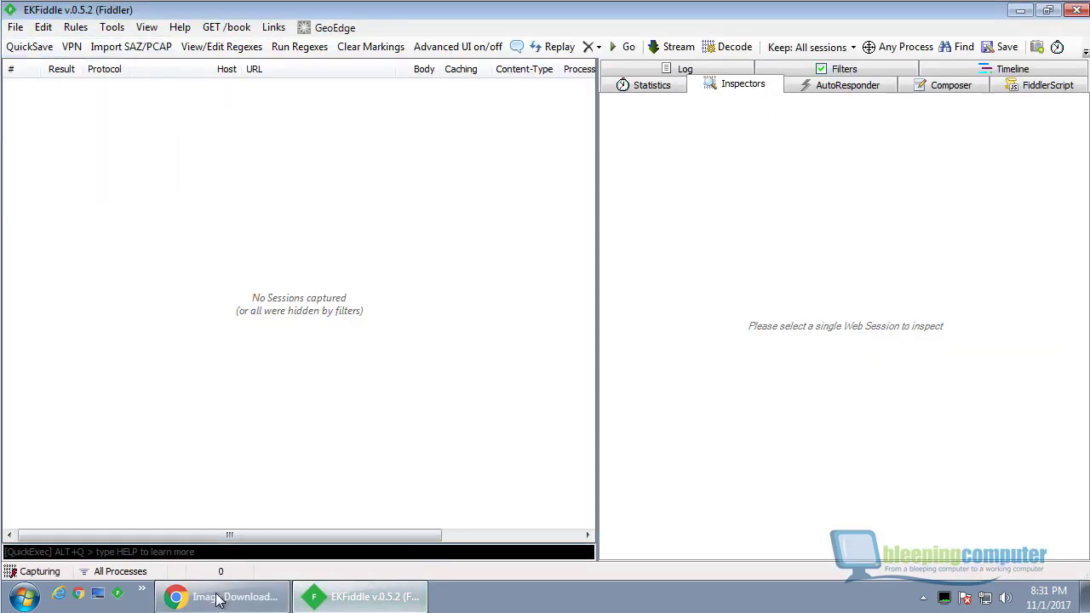
{"action": "mouse_move", "coordinate": [220, 601]}
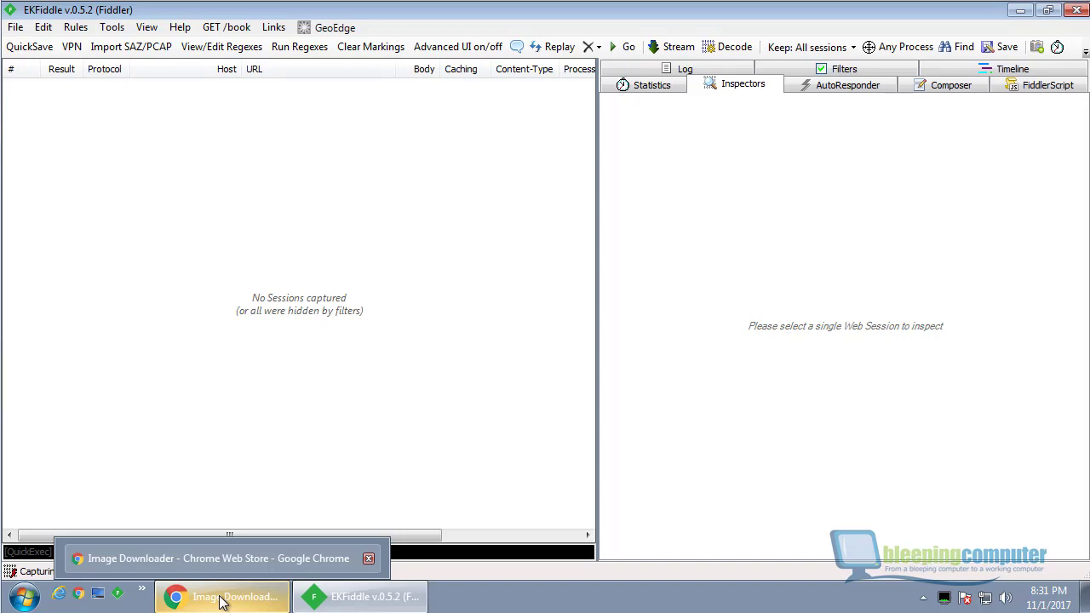
{"action": "left_click", "coordinate": [219, 574]}
{"action": "left_click", "coordinate": [843, 104]}
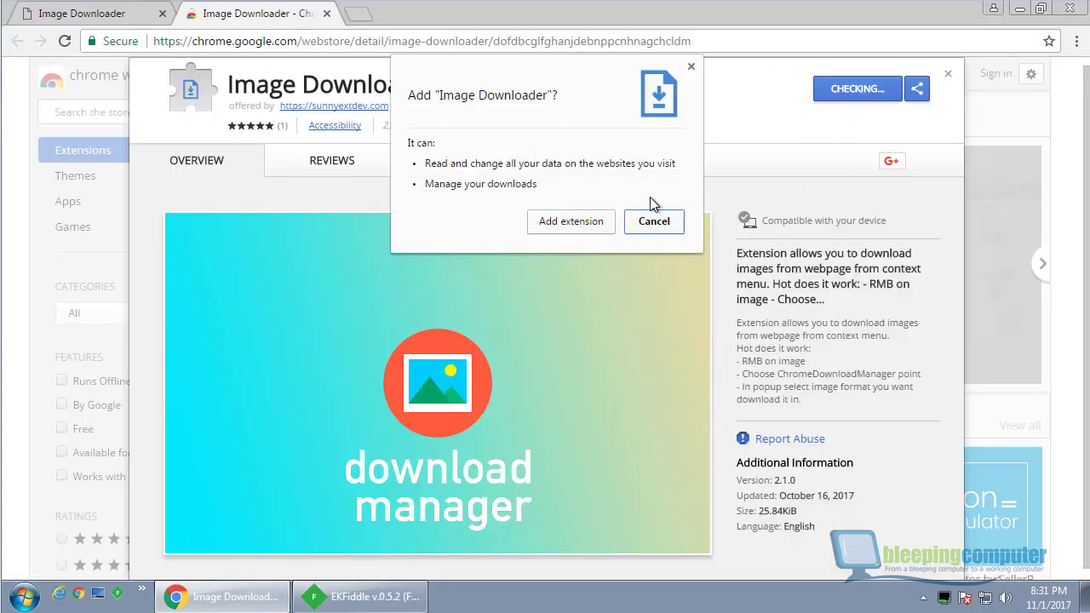
{"action": "left_click", "coordinate": [585, 223]}
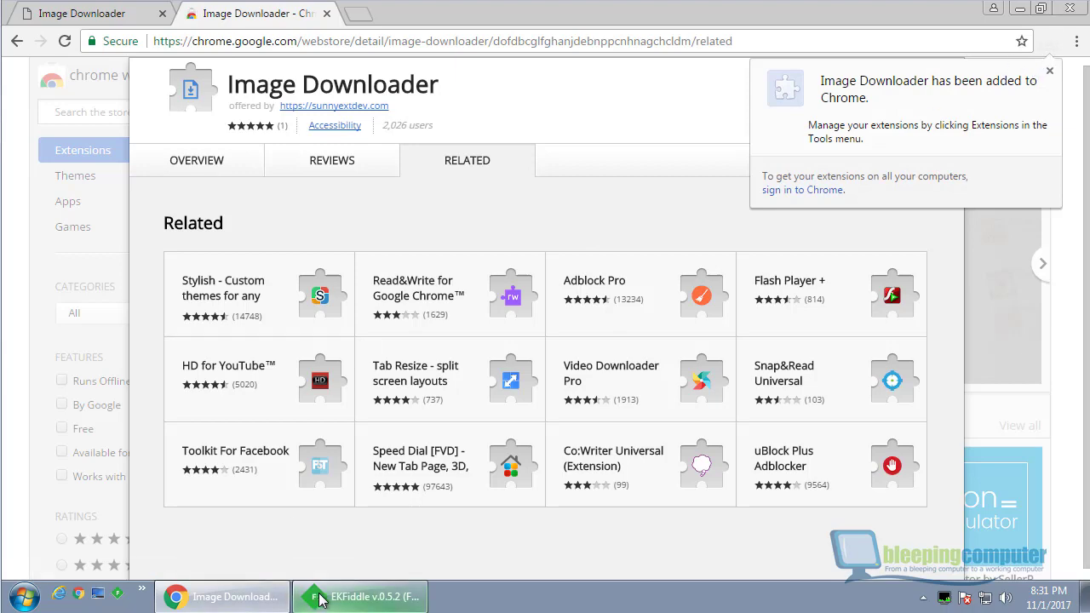
Step: In EKFiddle, inspect captured session 11, then remove all sessions
{"action": "left_click", "coordinate": [362, 597]}
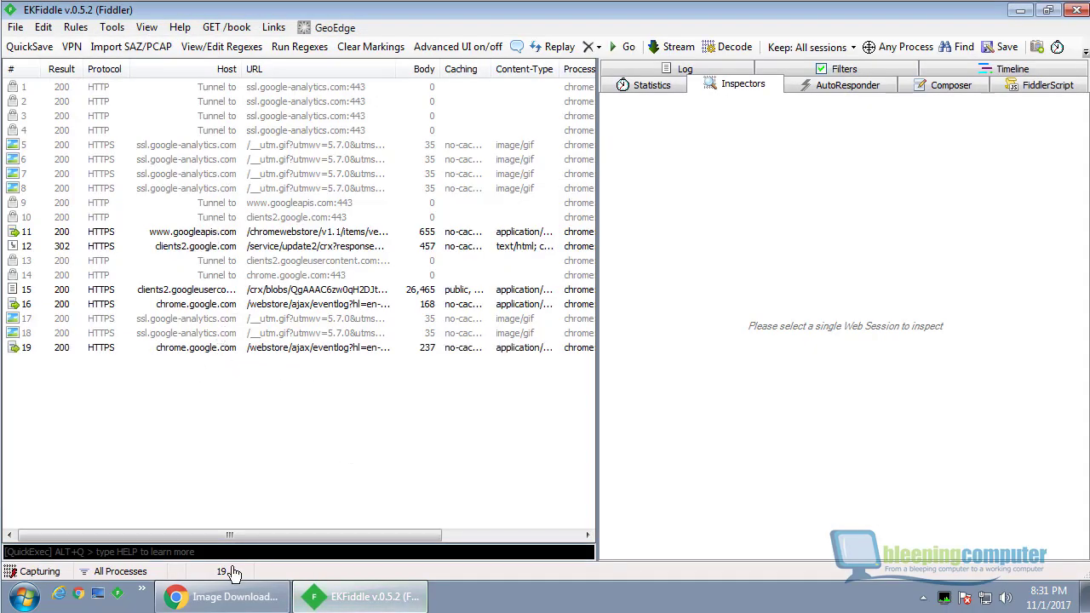
{"action": "left_click", "coordinate": [276, 233]}
{"action": "key", "text": "ctrl+x"}
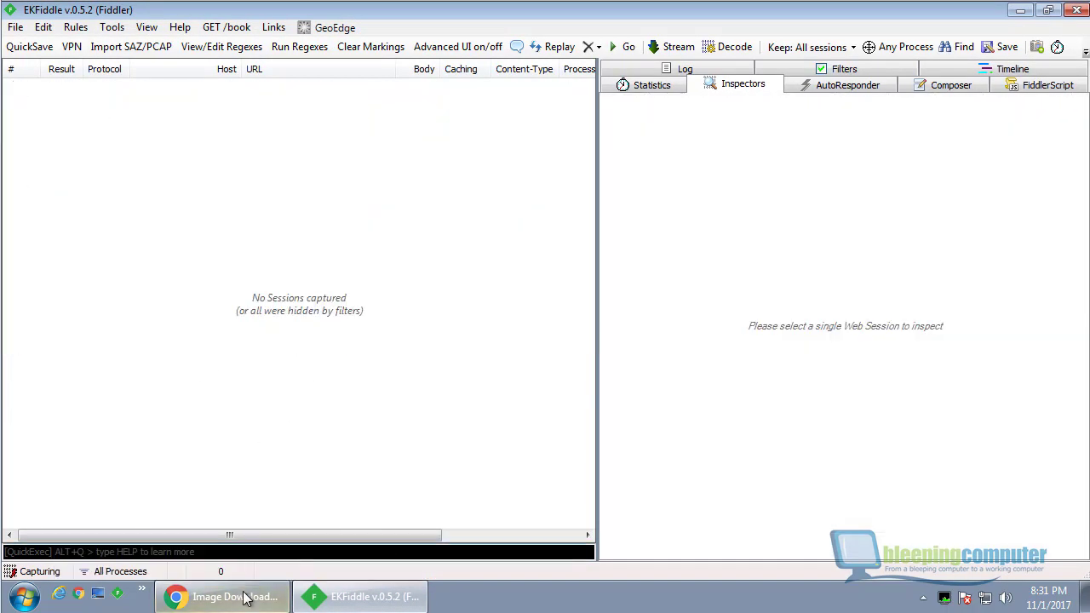
Step: Close and relaunch Chrome, then watch the new traffic in EKFiddle
{"action": "left_click", "coordinate": [221, 597]}
{"action": "left_click", "coordinate": [1069, 10]}
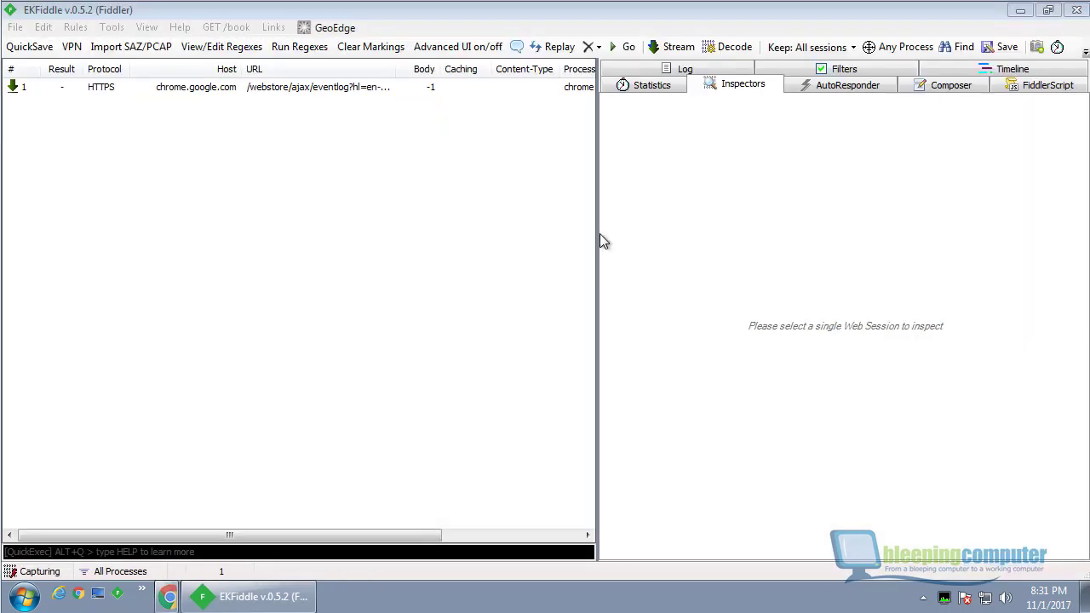
{"action": "left_click", "coordinate": [85, 597]}
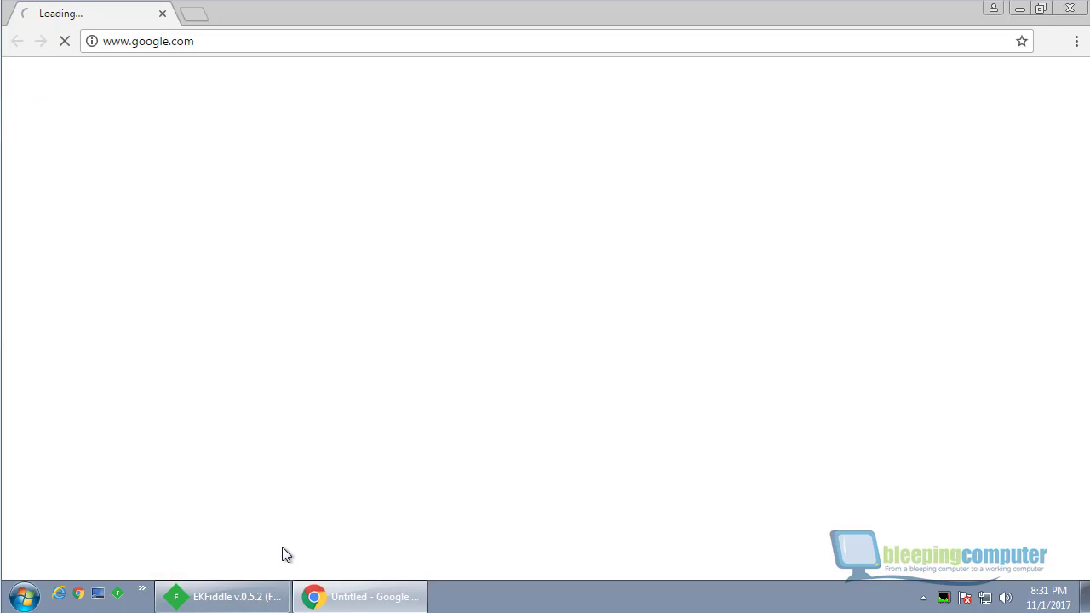
{"action": "left_click", "coordinate": [229, 597]}
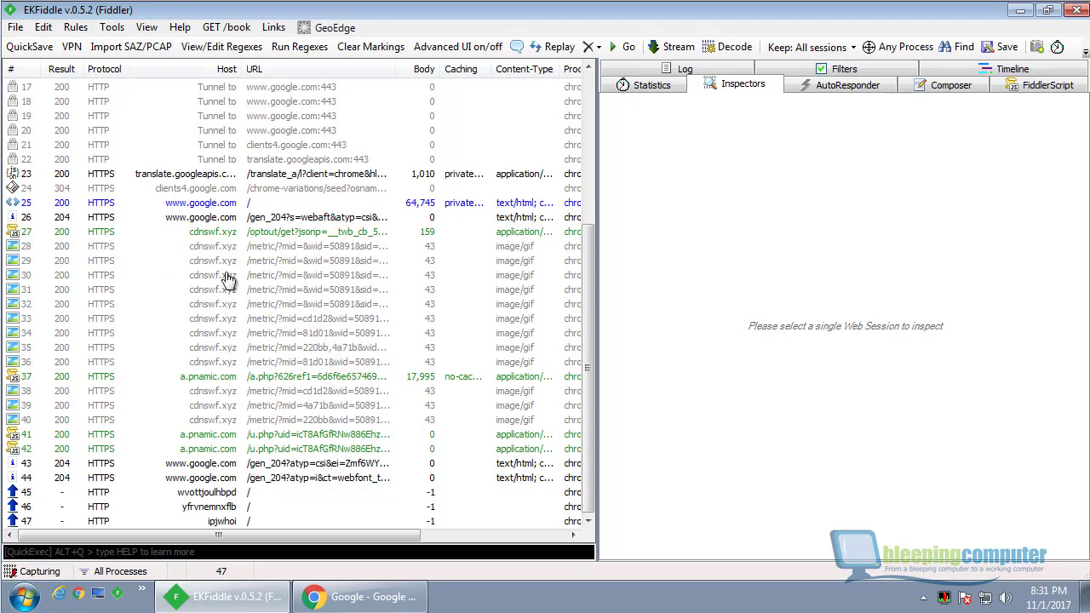
Step: Decode and view the responses of cdnswf.xyz session 27 and a.pnamic.com session 37
{"action": "left_click", "coordinate": [212, 233]}
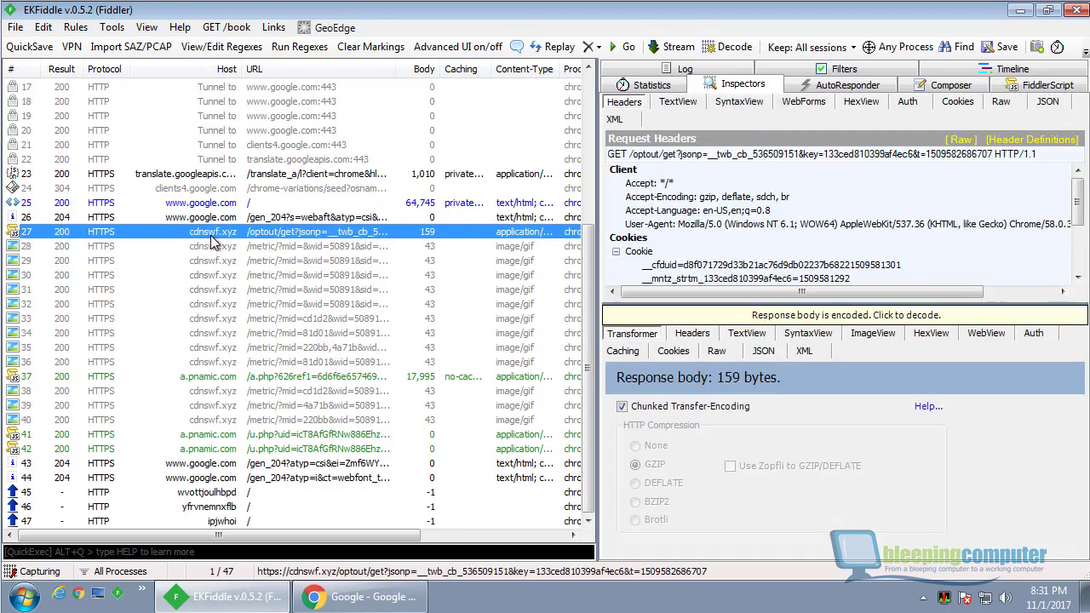
{"action": "left_click", "coordinate": [766, 322]}
{"action": "left_click", "coordinate": [717, 330]}
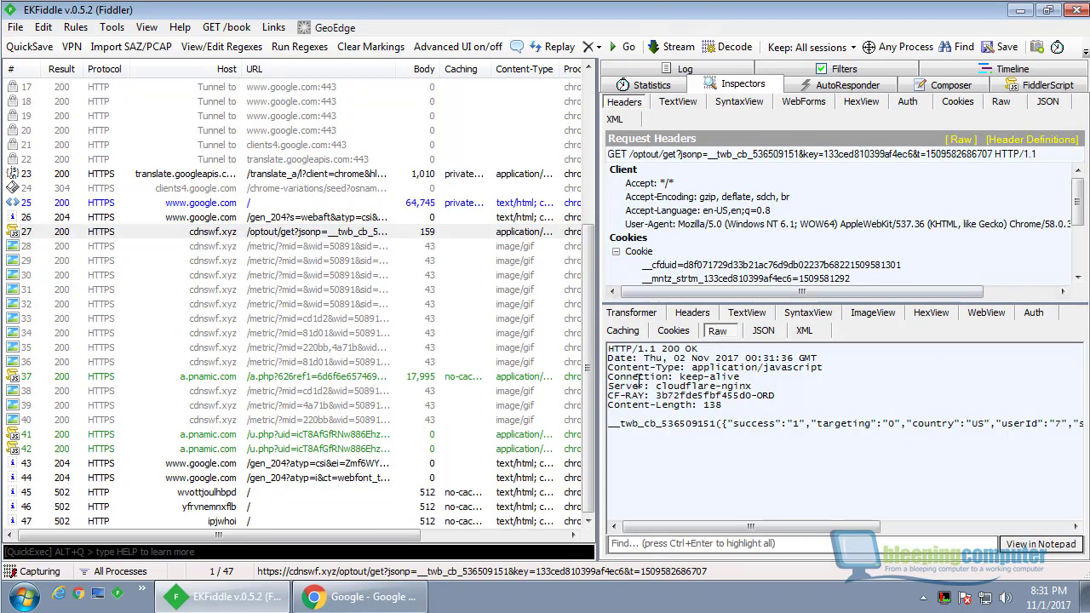
{"action": "left_click", "coordinate": [212, 380]}
{"action": "left_click", "coordinate": [863, 315]}
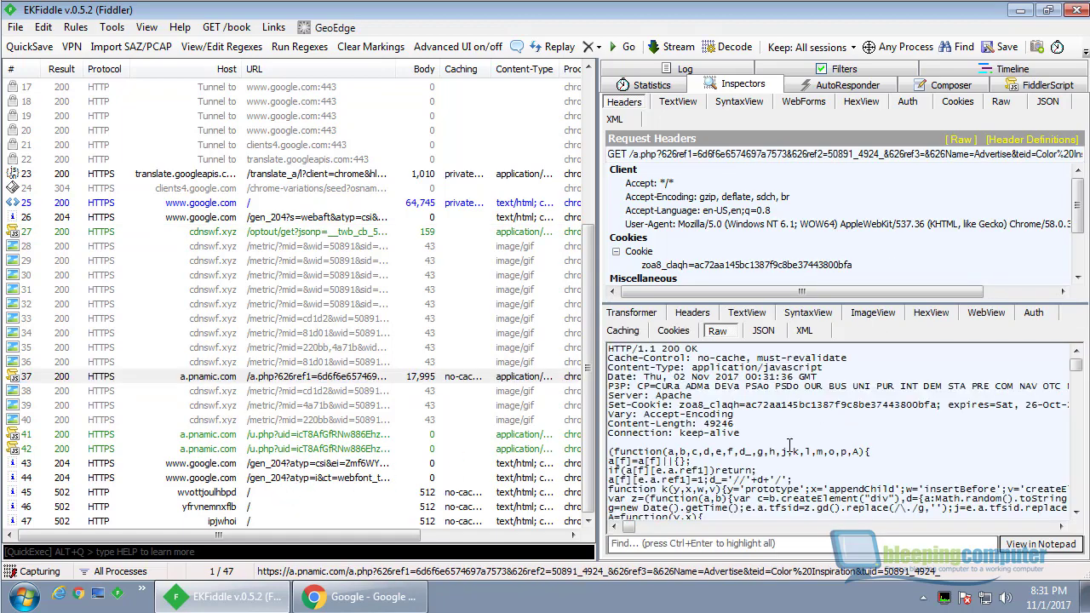
{"action": "left_click", "coordinate": [224, 232]}
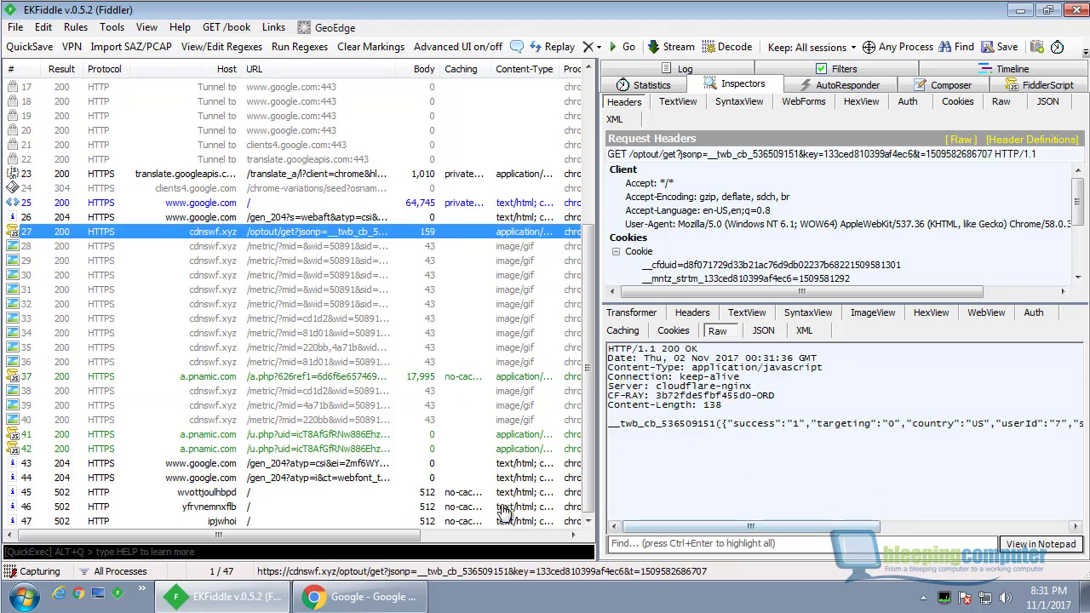
Step: Inspect a.pnamic.com u.php sessions 42 and 41, then return to Chrome's address bar
{"action": "left_click", "coordinate": [299, 450]}
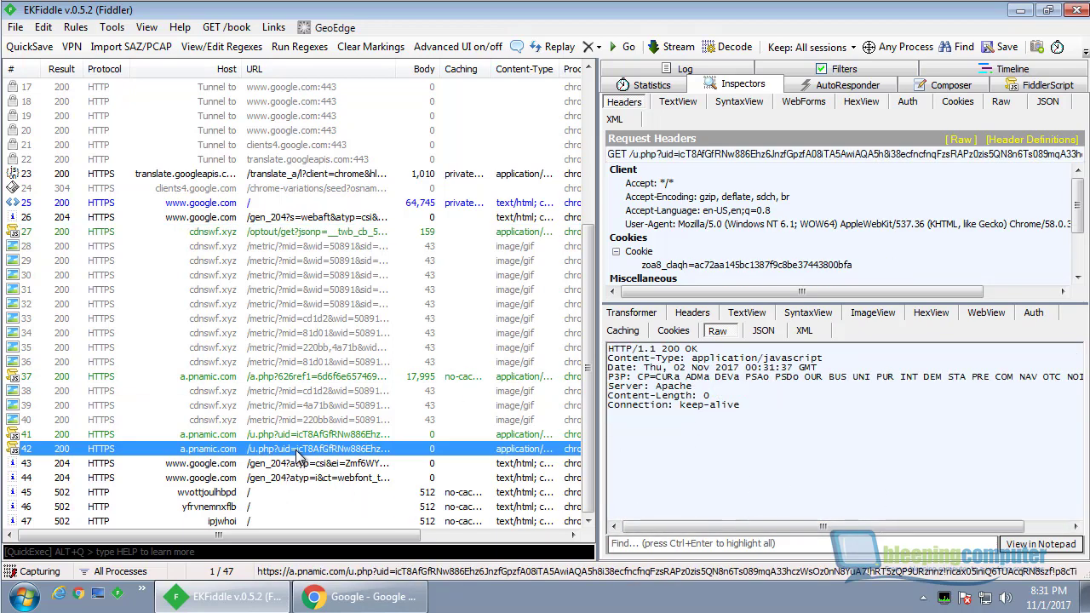
{"action": "left_click", "coordinate": [322, 436]}
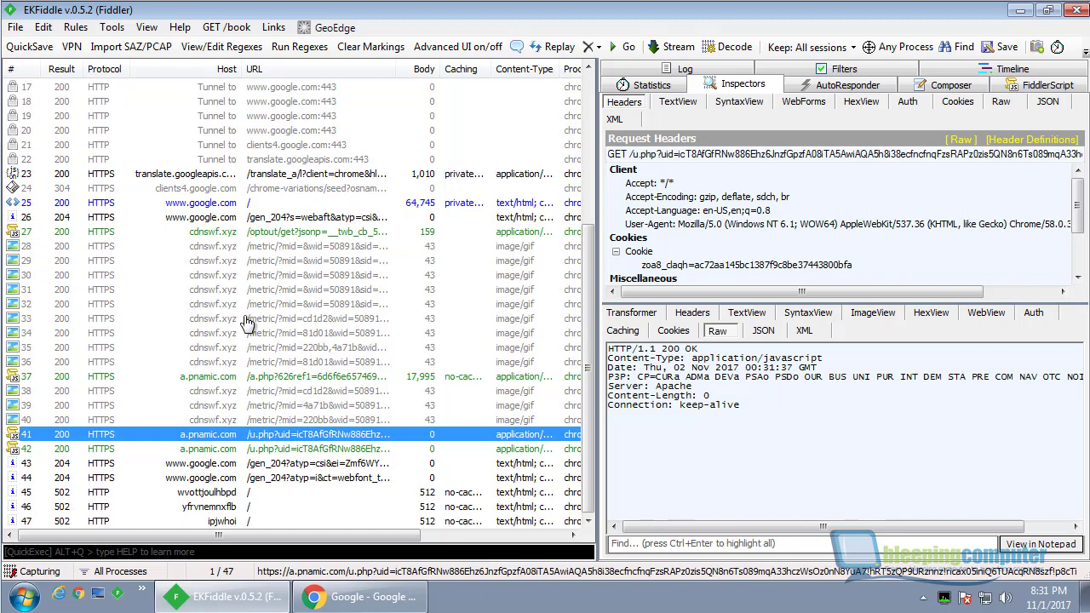
{"action": "left_click", "coordinate": [337, 598]}
{"action": "left_click", "coordinate": [261, 40]}
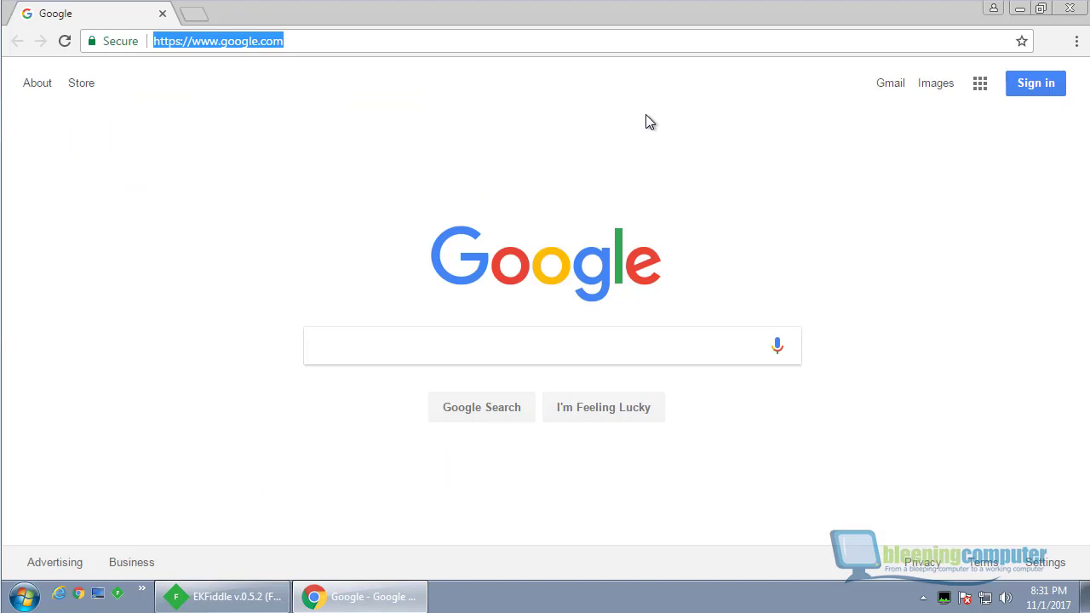
{"action": "type", "text": "www.foxnews.co"}
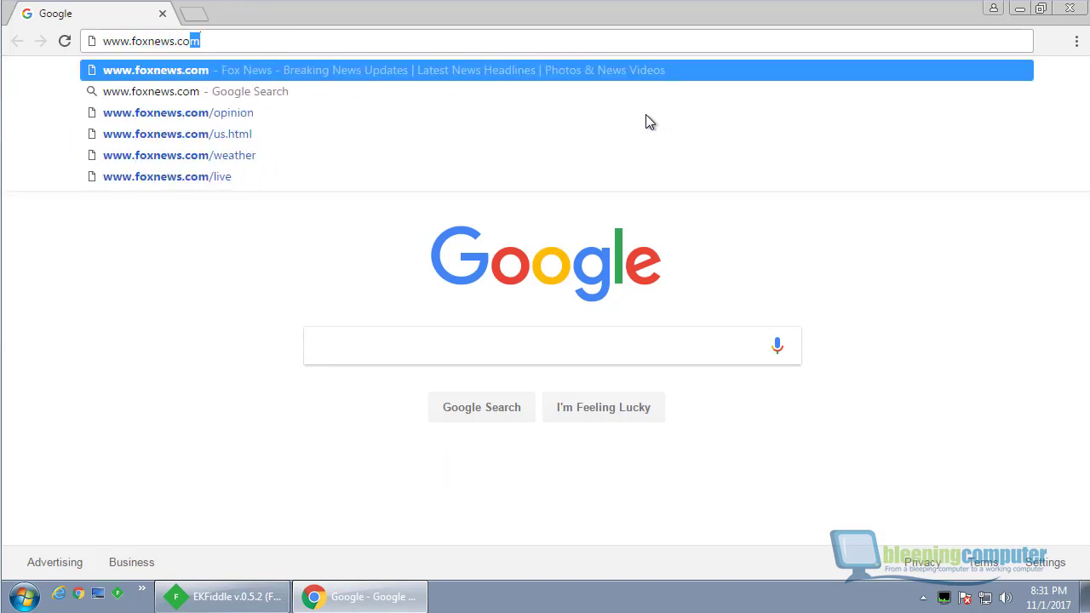
{"action": "key", "text": "Return"}
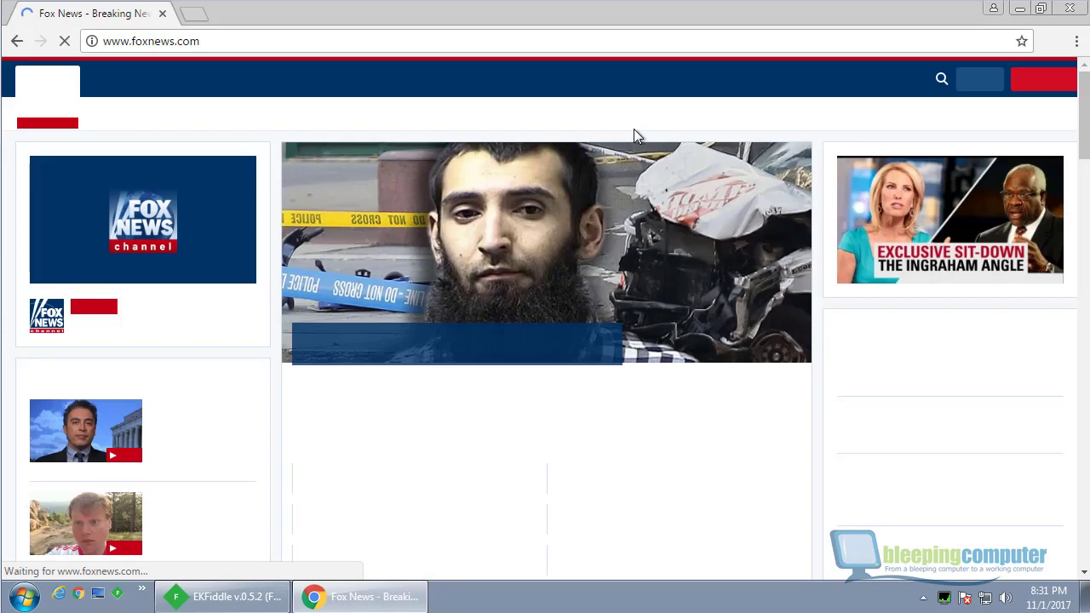
{"action": "scroll", "coordinate": [911, 417], "scroll_direction": "down", "scroll_amount": 1}
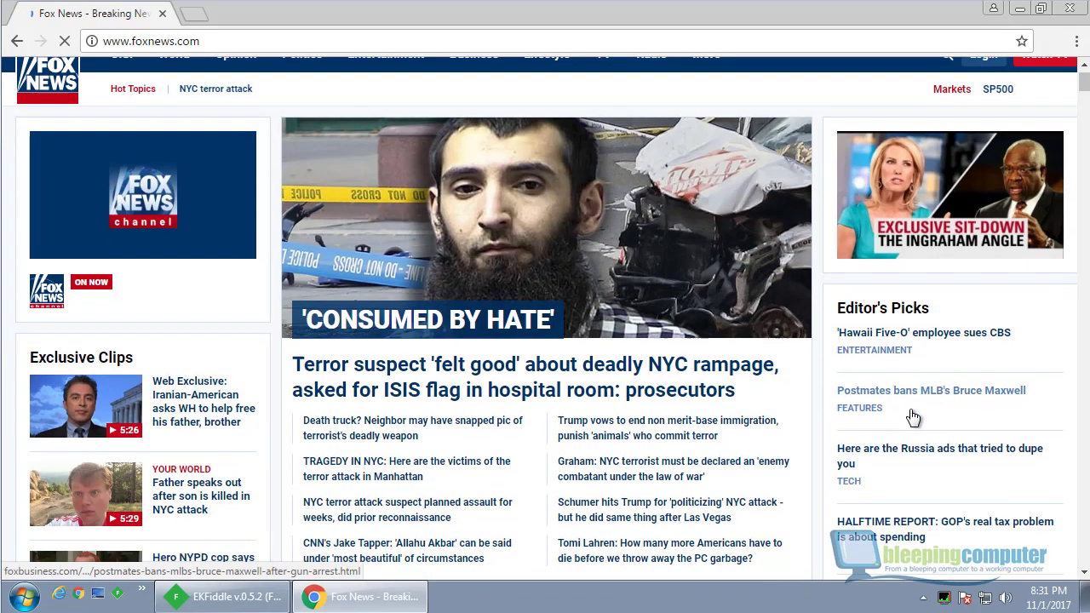
{"action": "scroll", "coordinate": [911, 417], "scroll_direction": "down", "scroll_amount": 2}
{"action": "scroll", "coordinate": [639, 421], "scroll_direction": "down", "scroll_amount": 1}
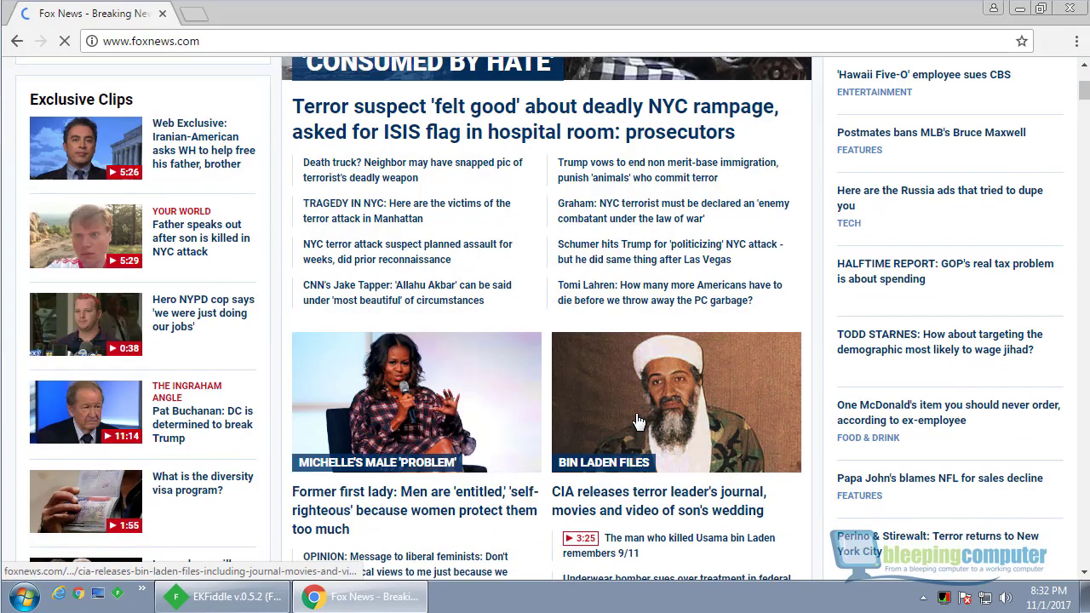
{"action": "scroll", "coordinate": [639, 420], "scroll_direction": "down", "scroll_amount": 2}
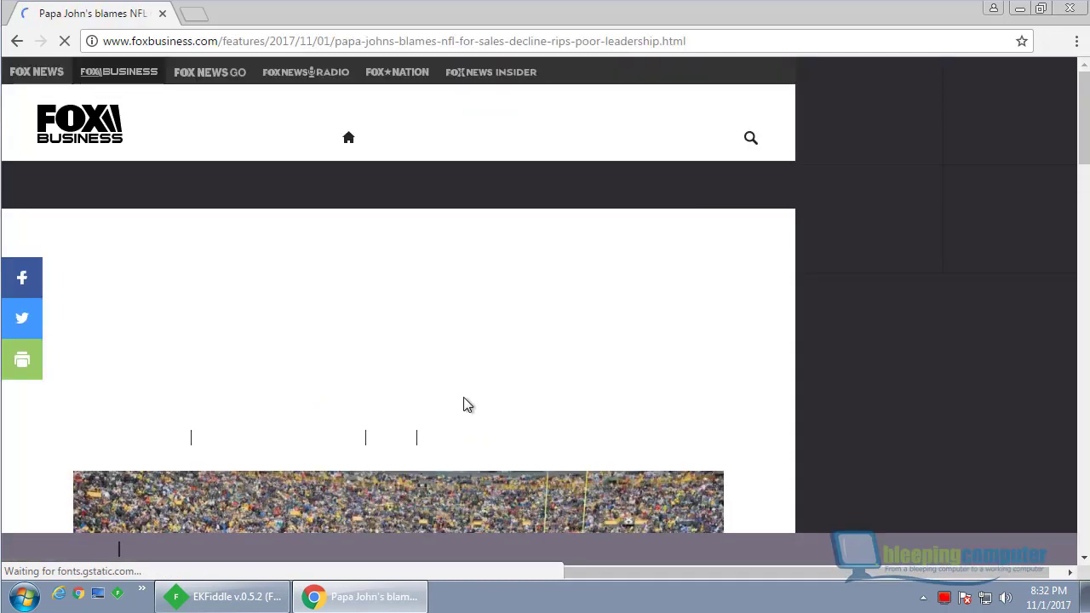
Step: Scroll the Papa John's article so green links like DEFENSIVE show the injected ad pop-up
{"action": "scroll", "coordinate": [478, 394], "scroll_direction": "down", "scroll_amount": 4}
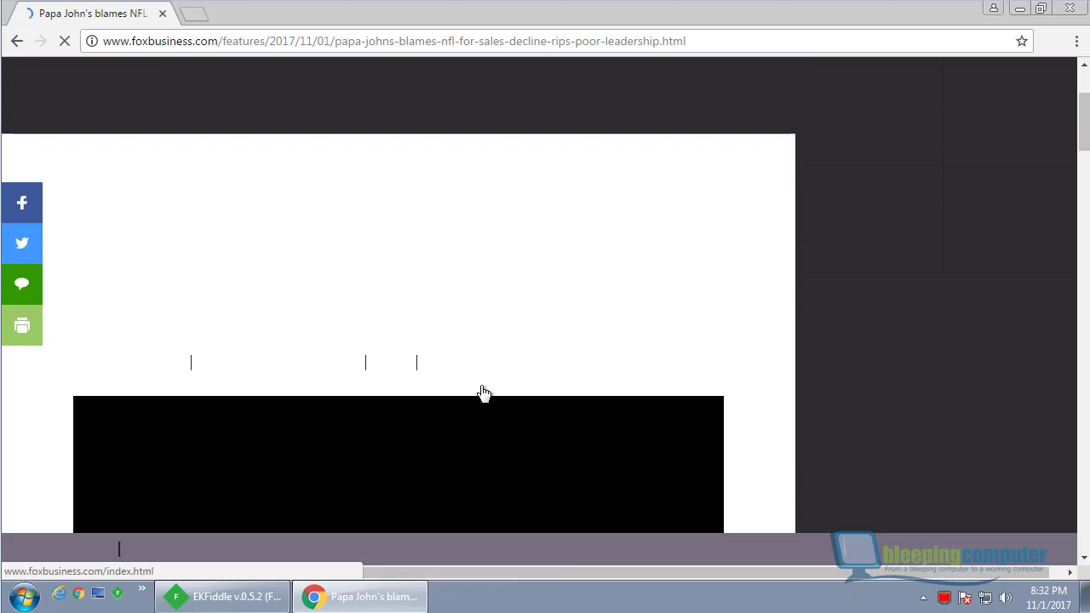
{"action": "scroll", "coordinate": [485, 391], "scroll_direction": "down", "scroll_amount": 6}
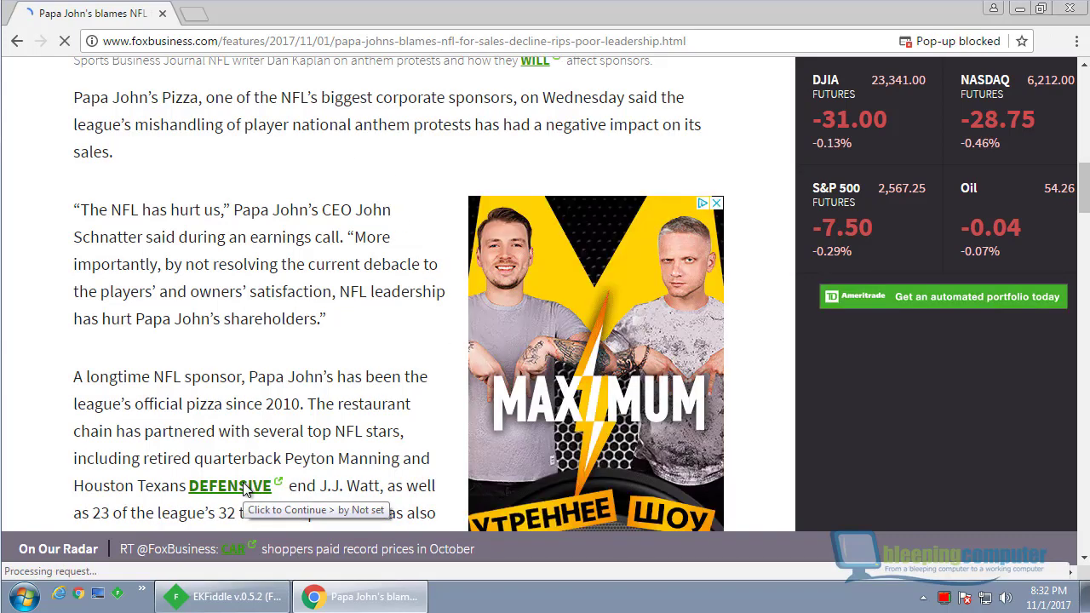
{"action": "scroll", "coordinate": [272, 421], "scroll_direction": "down", "scroll_amount": 1}
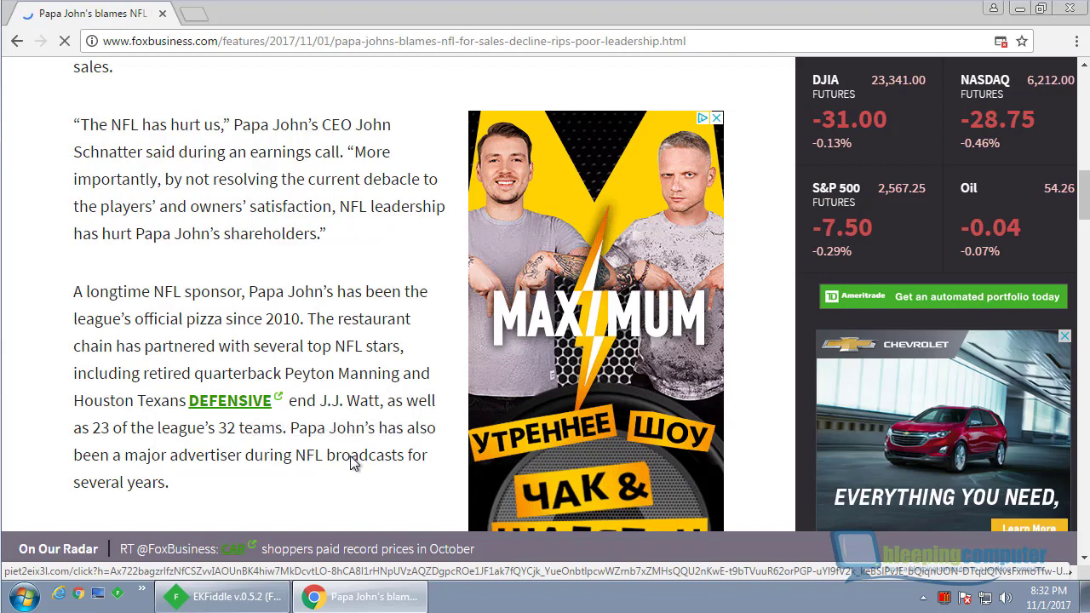
{"action": "scroll", "coordinate": [341, 256], "scroll_direction": "down", "scroll_amount": 4}
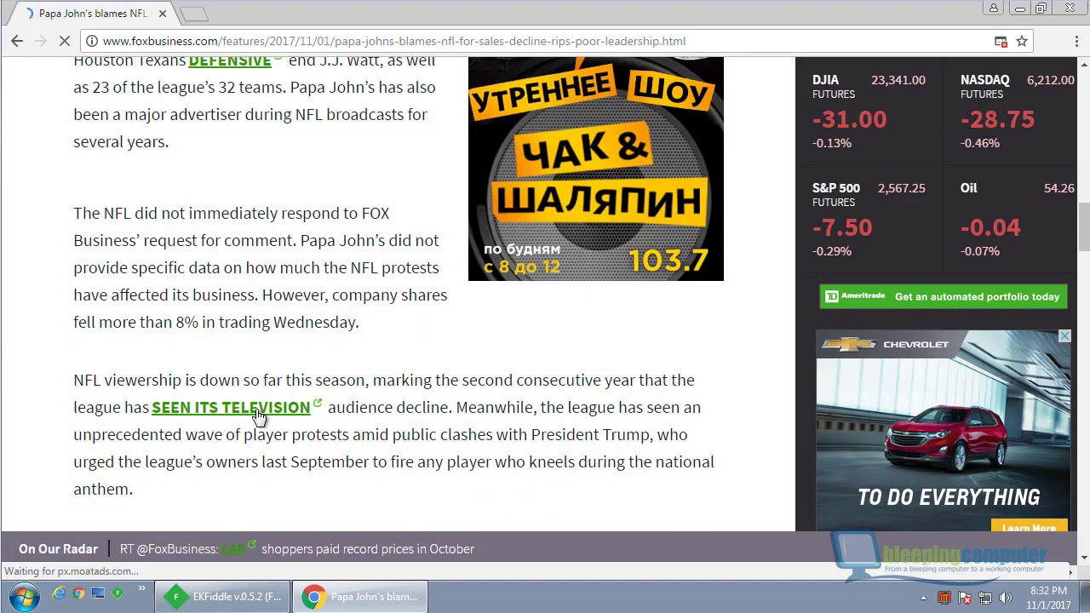
{"action": "mouse_move", "coordinate": [258, 415]}
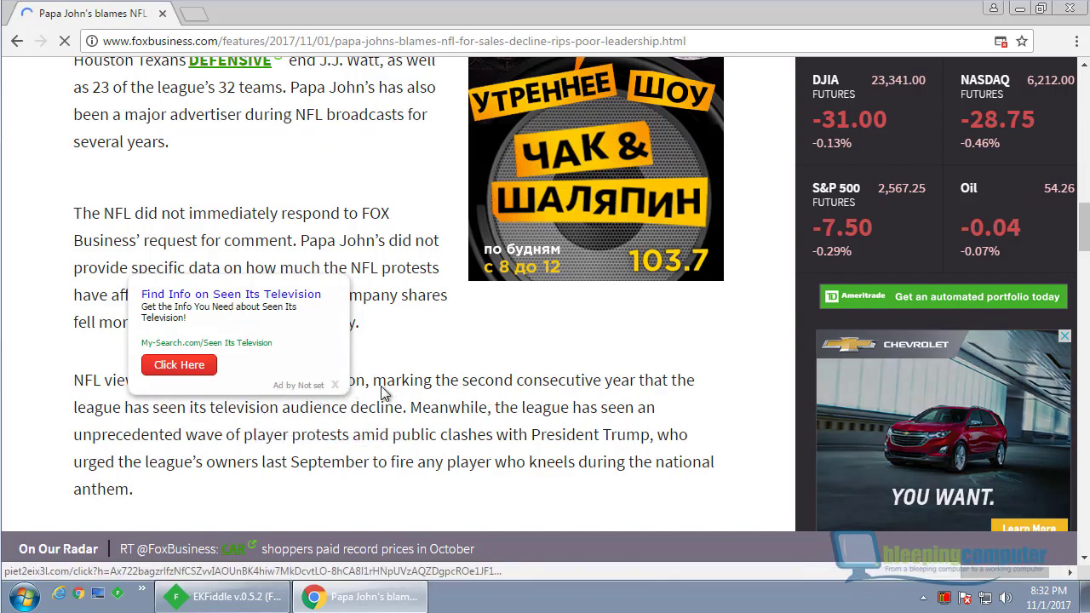
{"action": "scroll", "coordinate": [229, 126], "scroll_direction": "up", "scroll_amount": 1}
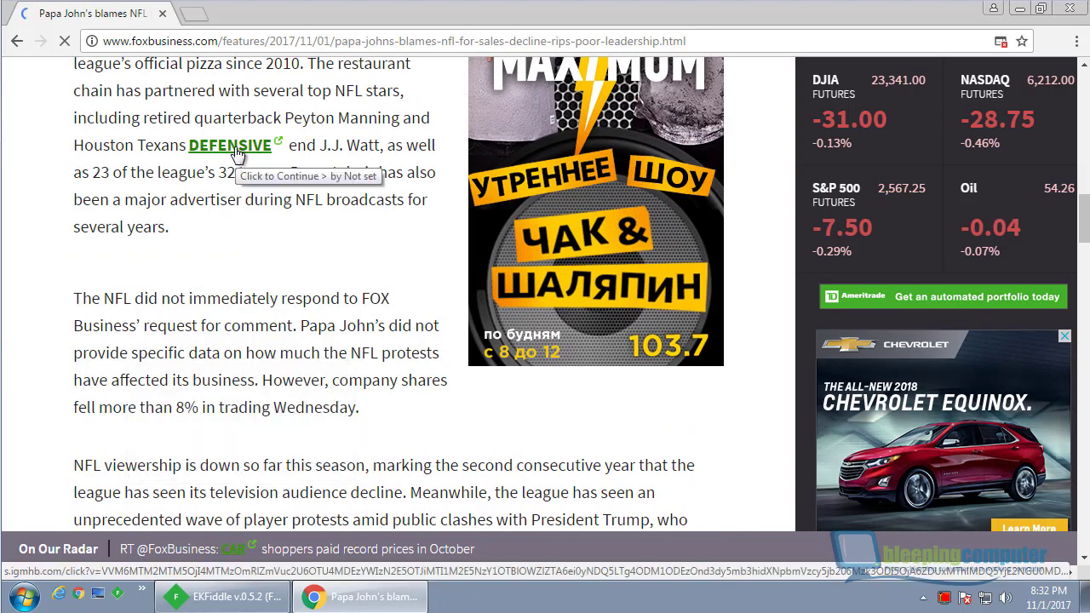
{"action": "scroll", "coordinate": [476, 244], "scroll_direction": "up", "scroll_amount": 2}
{"action": "scroll", "coordinate": [554, 183], "scroll_direction": "up", "scroll_amount": 2}
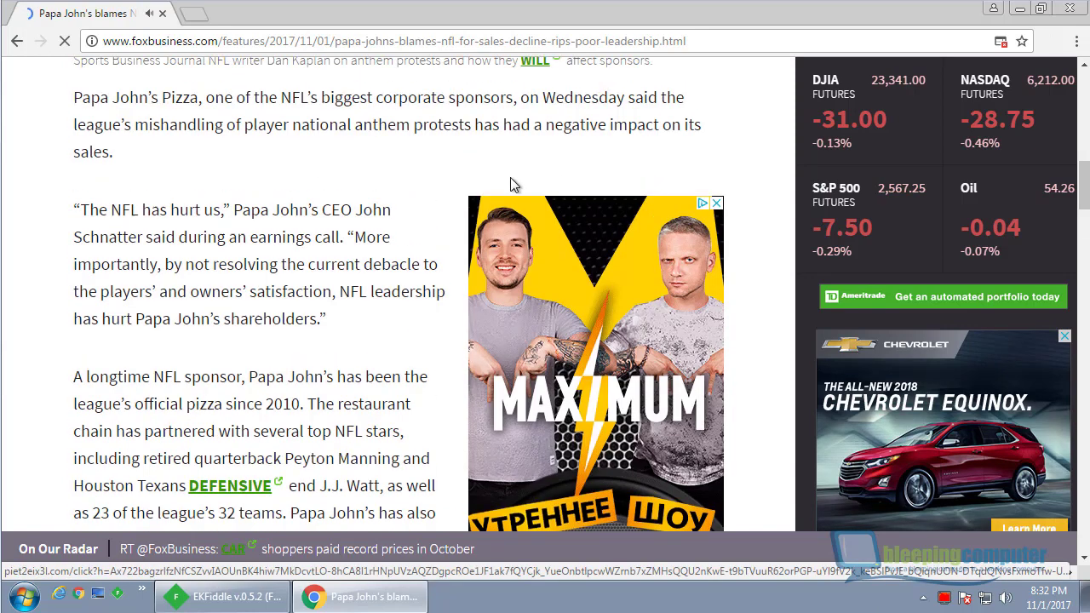
{"action": "scroll", "coordinate": [531, 207], "scroll_direction": "up", "scroll_amount": 3}
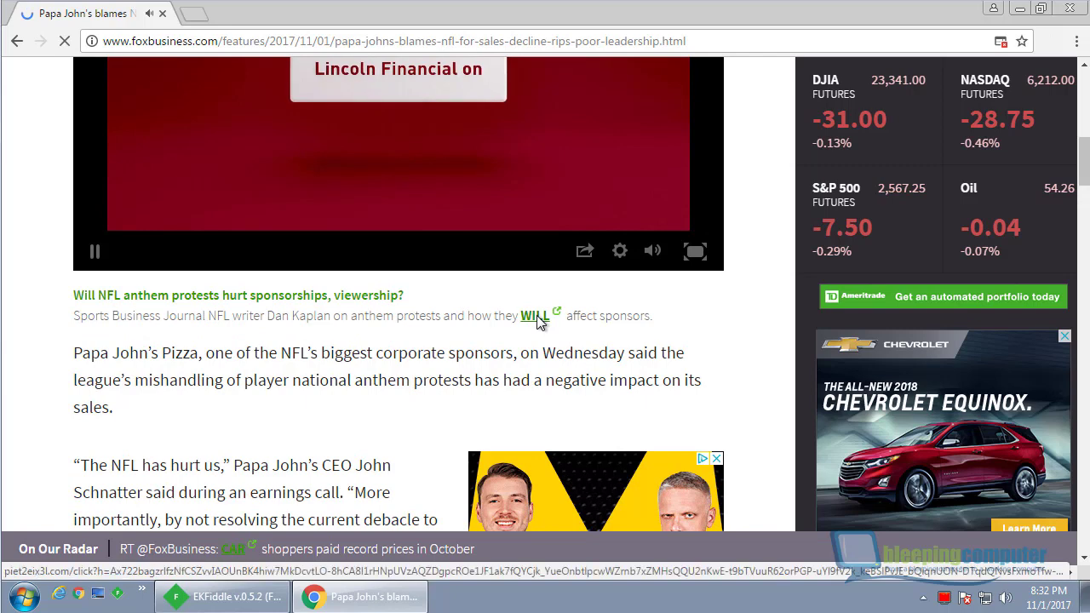
Step: Follow the injected WILL link, go back to the article tab, and scroll to the sponsor paragraphs
{"action": "left_click", "coordinate": [536, 315]}
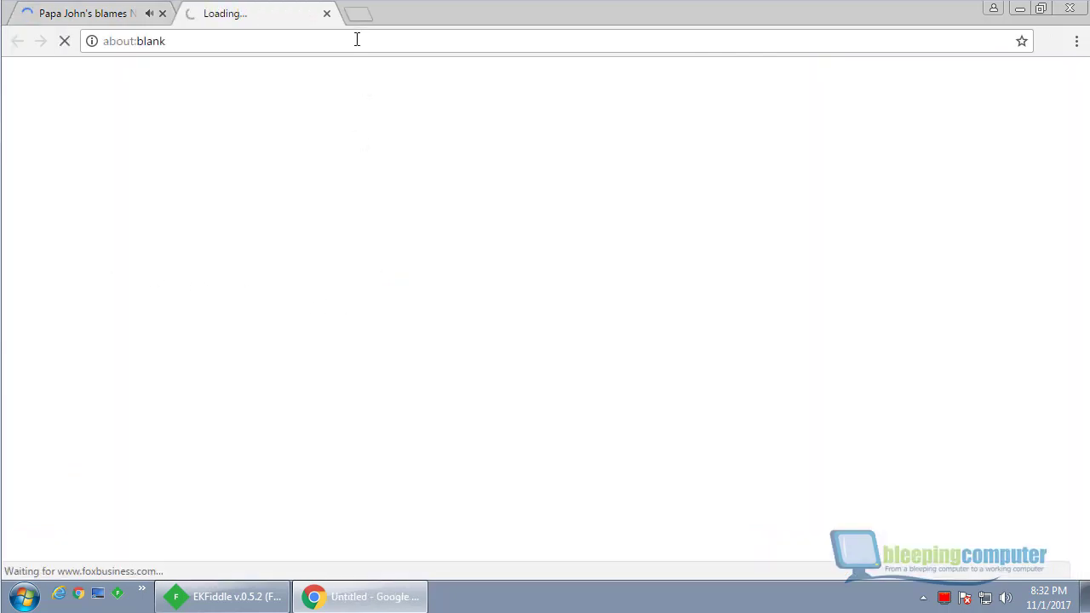
{"action": "left_click", "coordinate": [111, 15]}
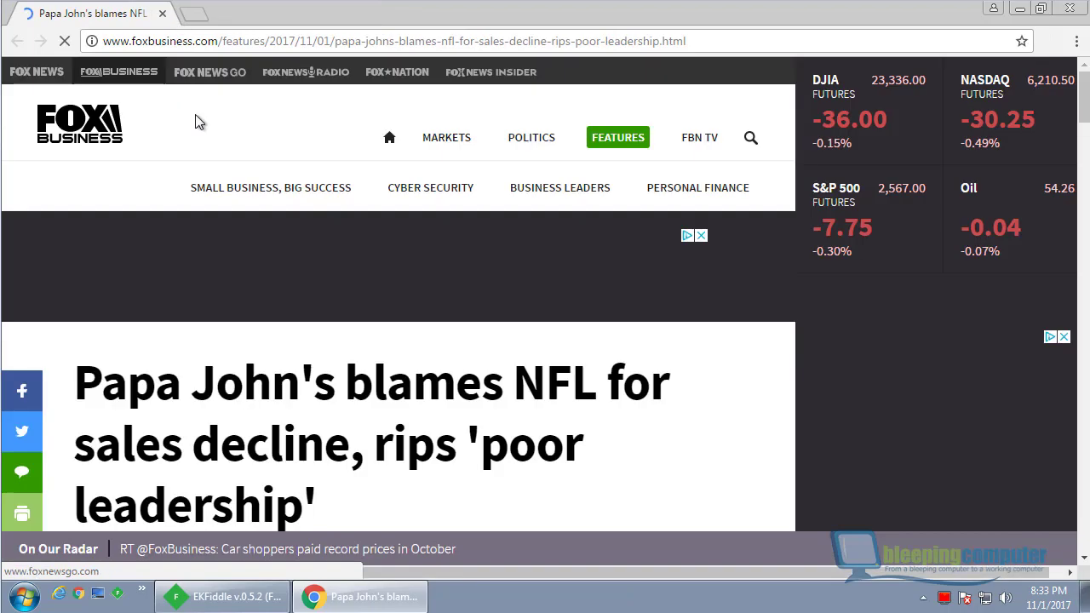
{"action": "scroll", "coordinate": [397, 360], "scroll_direction": "down", "scroll_amount": 3}
{"action": "scroll", "coordinate": [395, 356], "scroll_direction": "down", "scroll_amount": 1}
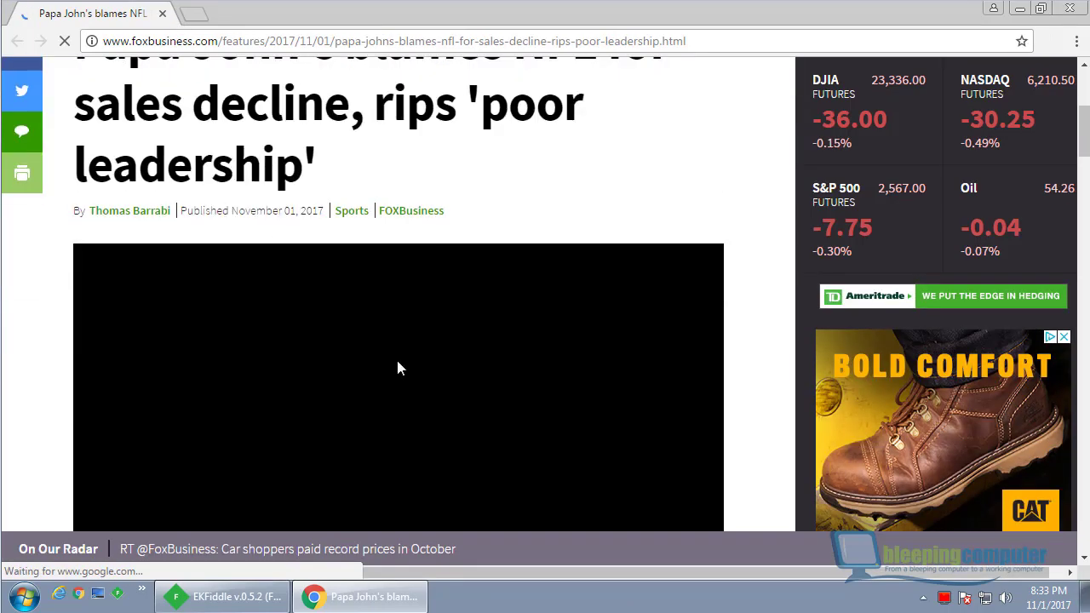
{"action": "scroll", "coordinate": [396, 356], "scroll_direction": "down", "scroll_amount": 2}
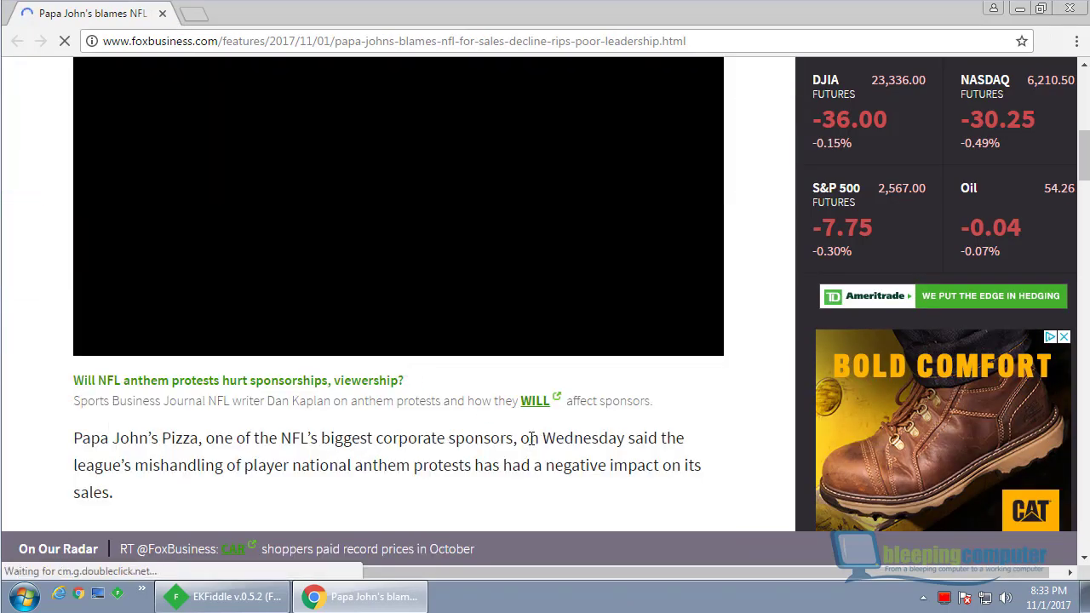
{"action": "scroll", "coordinate": [397, 361], "scroll_direction": "down", "scroll_amount": 5}
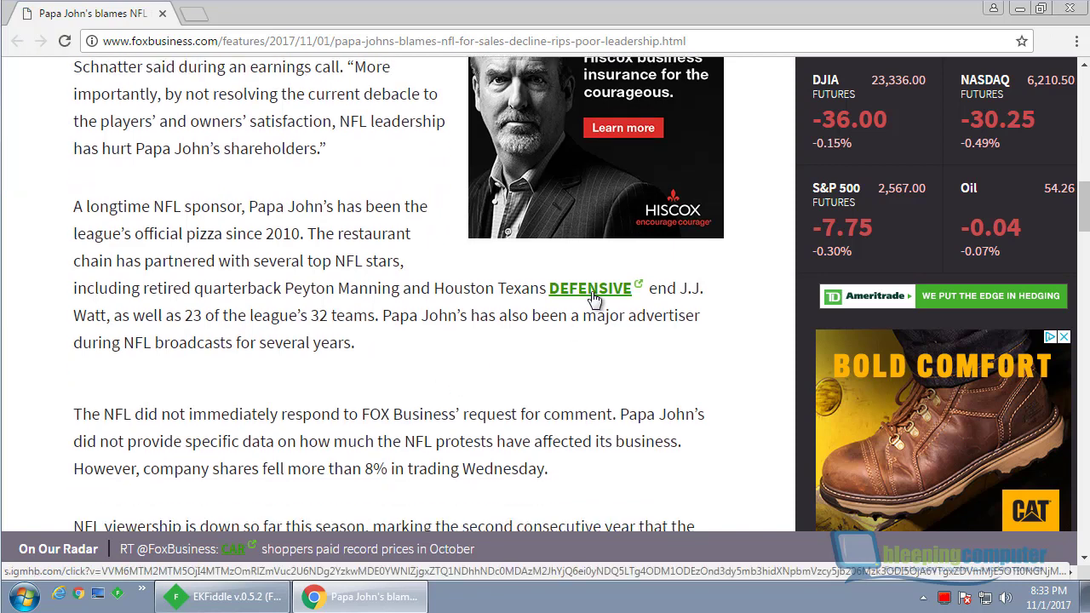
Step: Follow the DEFENSIVE link to the Customer Survey scam, close it, and scroll back to the top
{"action": "left_click", "coordinate": [592, 294]}
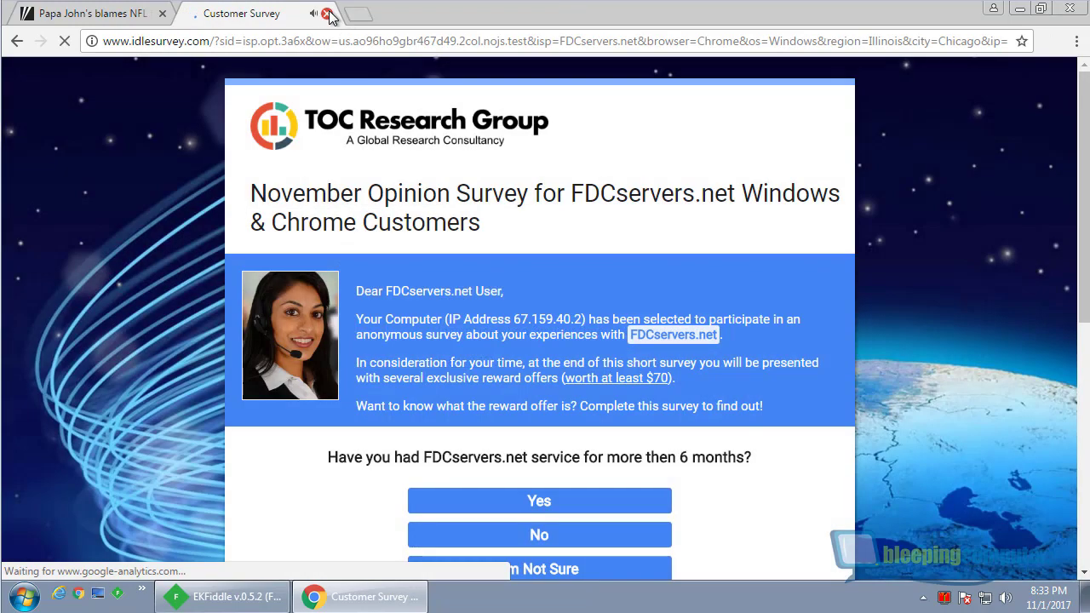
{"action": "left_click", "coordinate": [326, 13]}
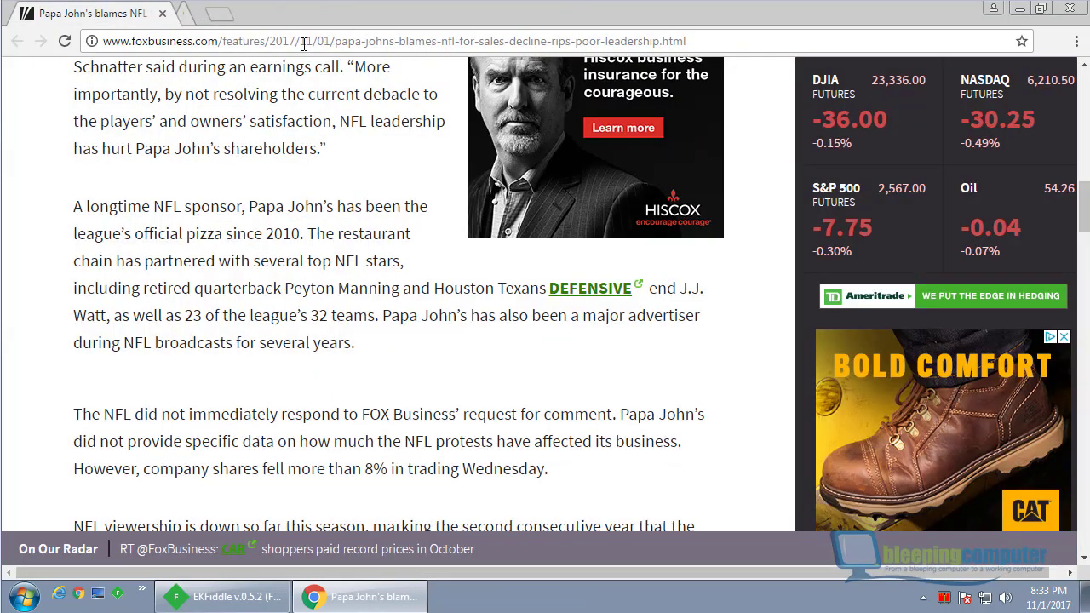
{"action": "left_click_drag", "start_coordinate": [1086, 194], "coordinate": [1085, 76]}
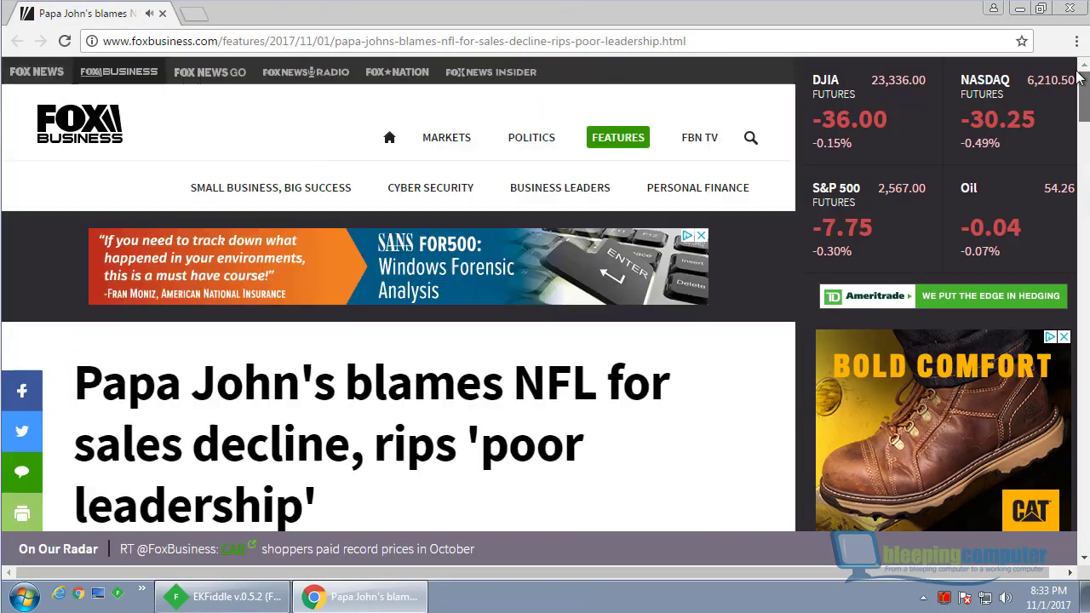
{"action": "left_click", "coordinate": [173, 47]}
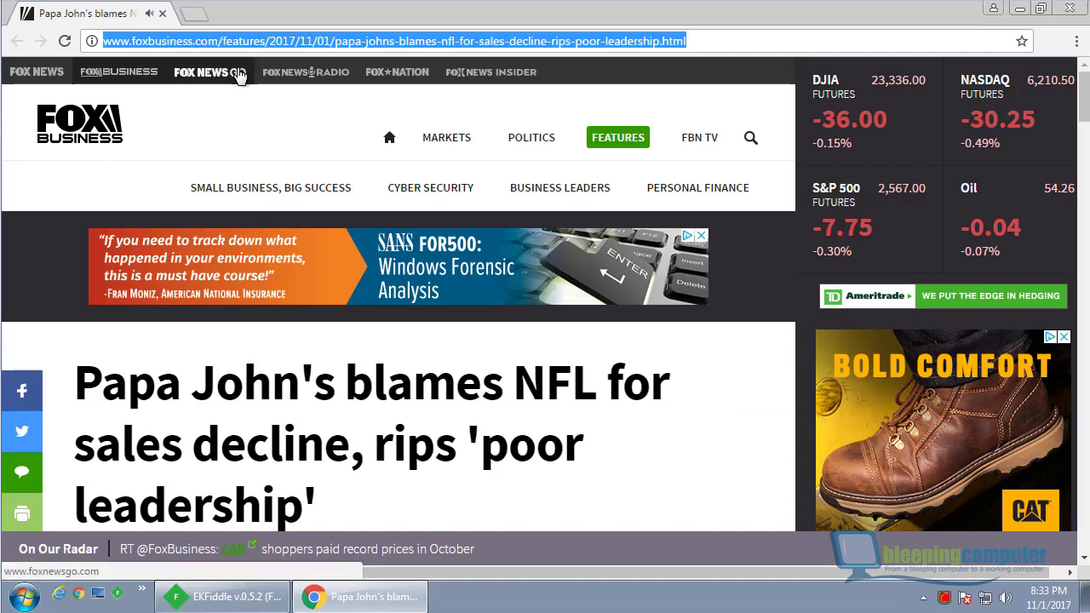
{"action": "type", "text": "www.google."}
{"action": "key", "text": "Return"}
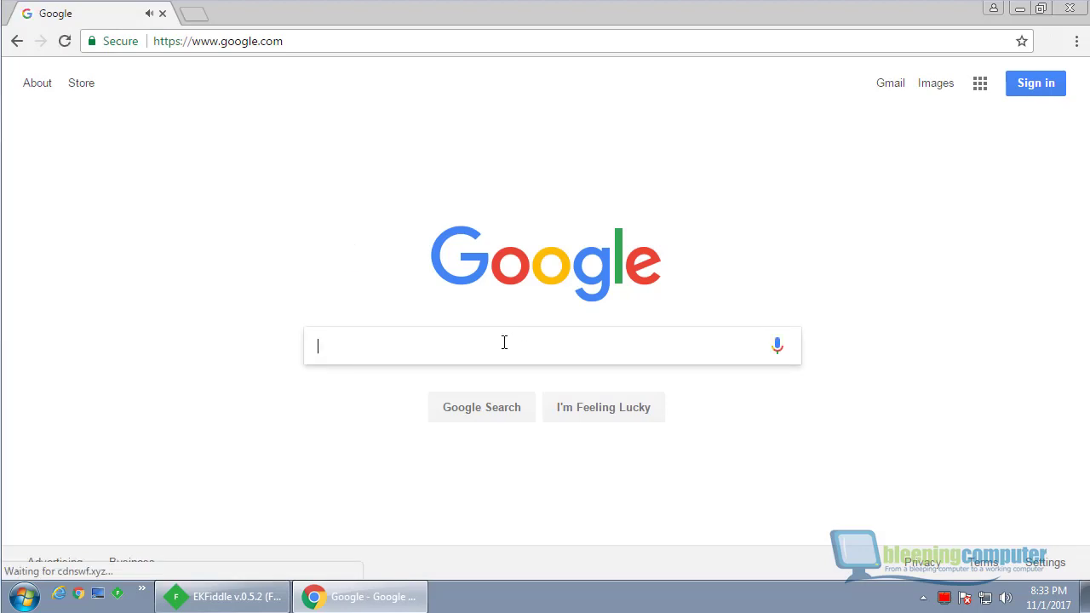
{"action": "type", "text": "test"}
{"action": "key", "text": "Return"}
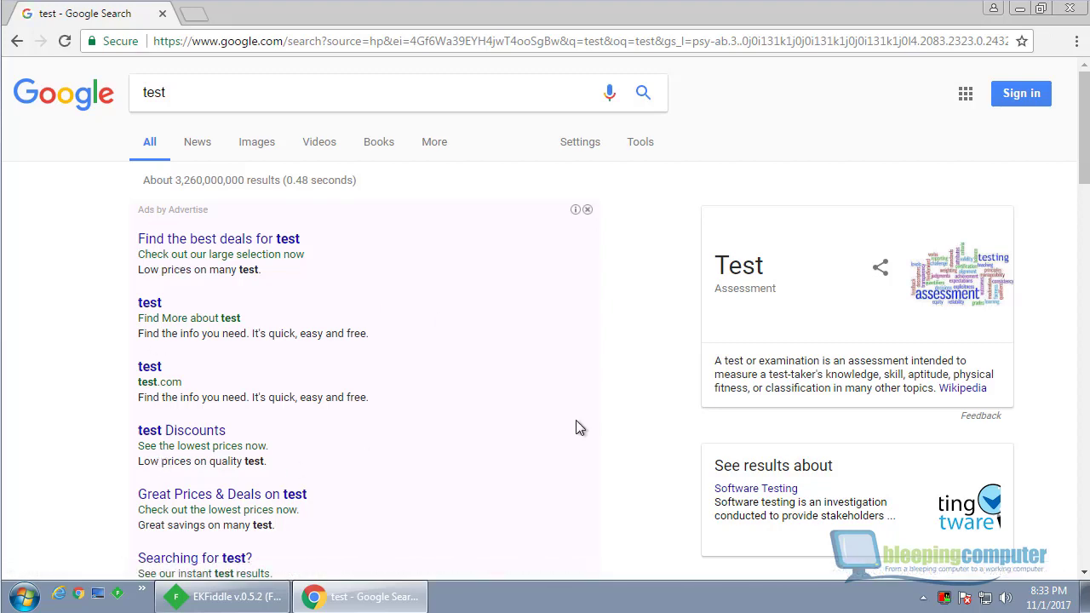
{"action": "scroll", "coordinate": [577, 424], "scroll_direction": "down", "scroll_amount": 3}
{"action": "scroll", "coordinate": [578, 426], "scroll_direction": "up", "scroll_amount": 3}
{"action": "right_click", "coordinate": [66, 92]}
{"action": "mouse_move", "coordinate": [168, 328]}
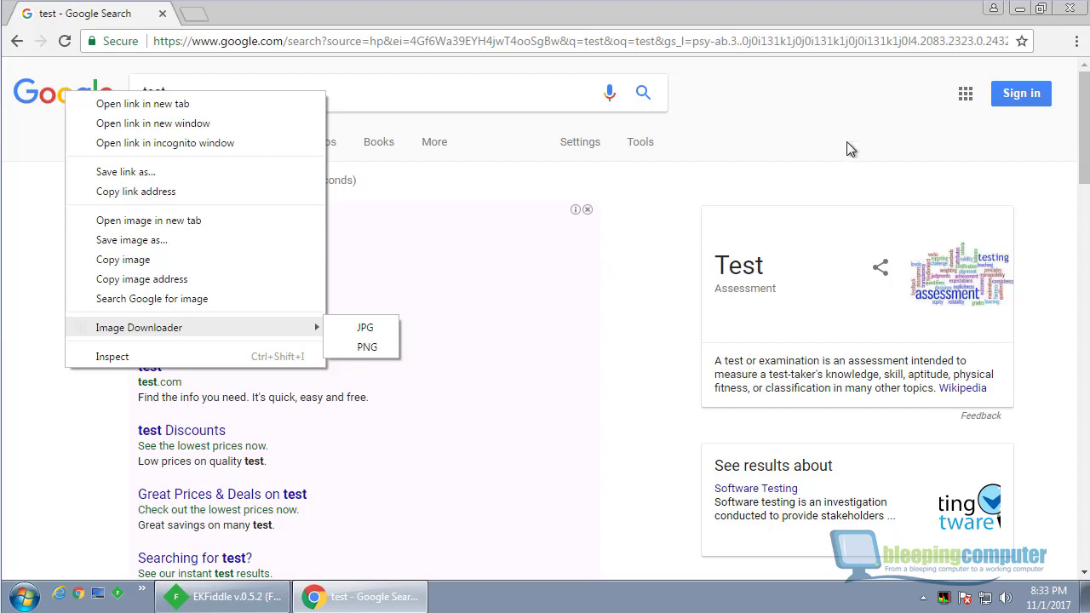
{"action": "left_click", "coordinate": [875, 130]}
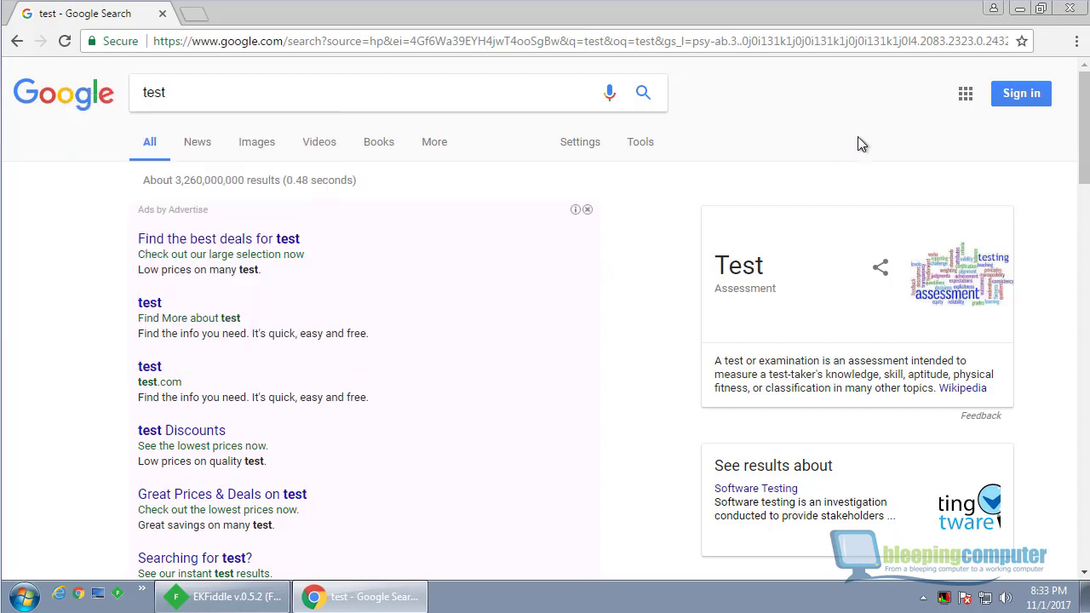